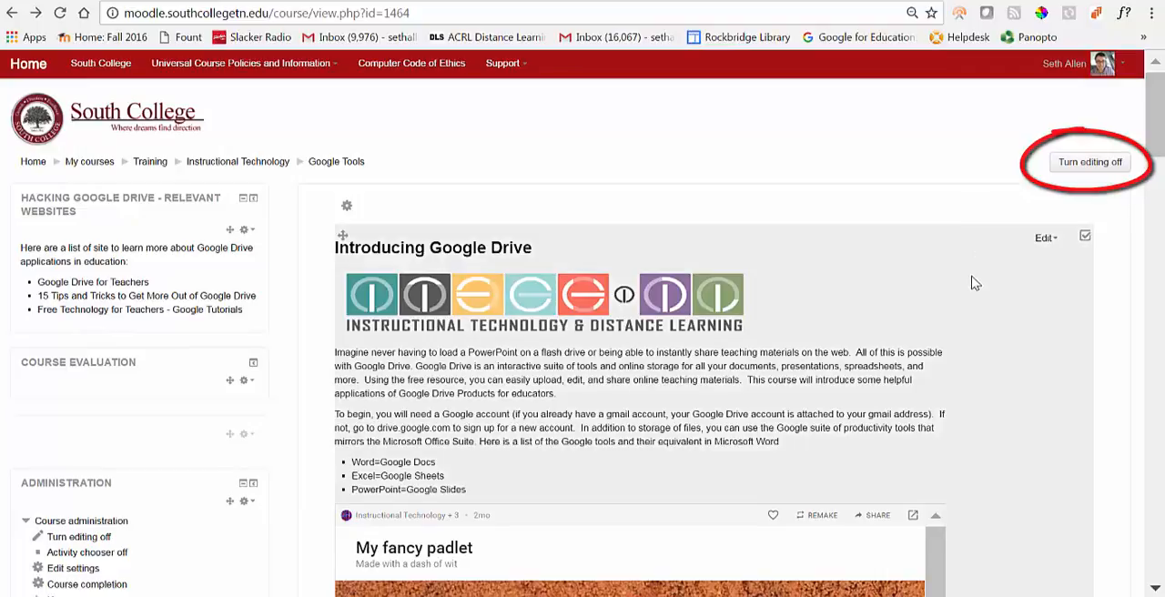
Step: Add a new Blackboard Collaborate activity to the course's introductory section, above Google Docs
left_click_drag(1152, 154, 1158, 297)
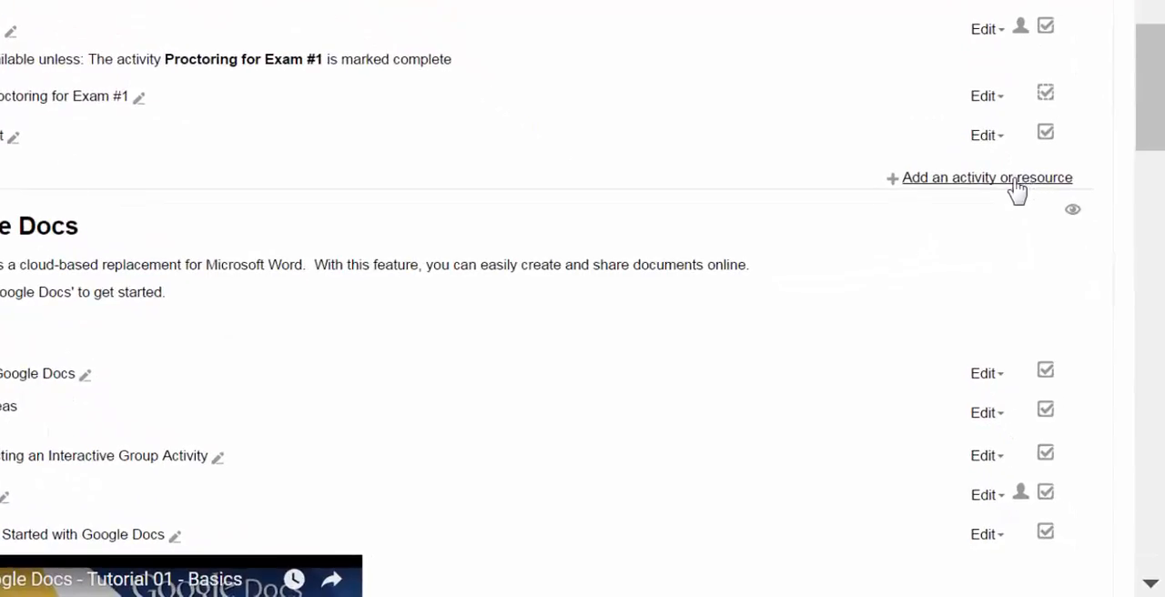
left_click(1000, 179)
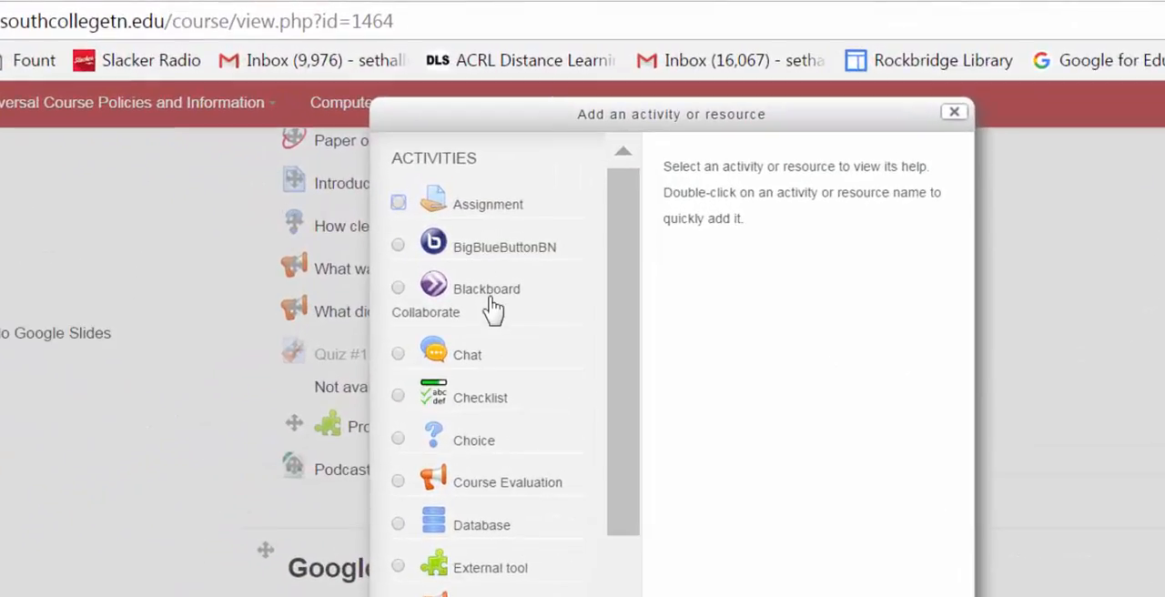
left_click(493, 311)
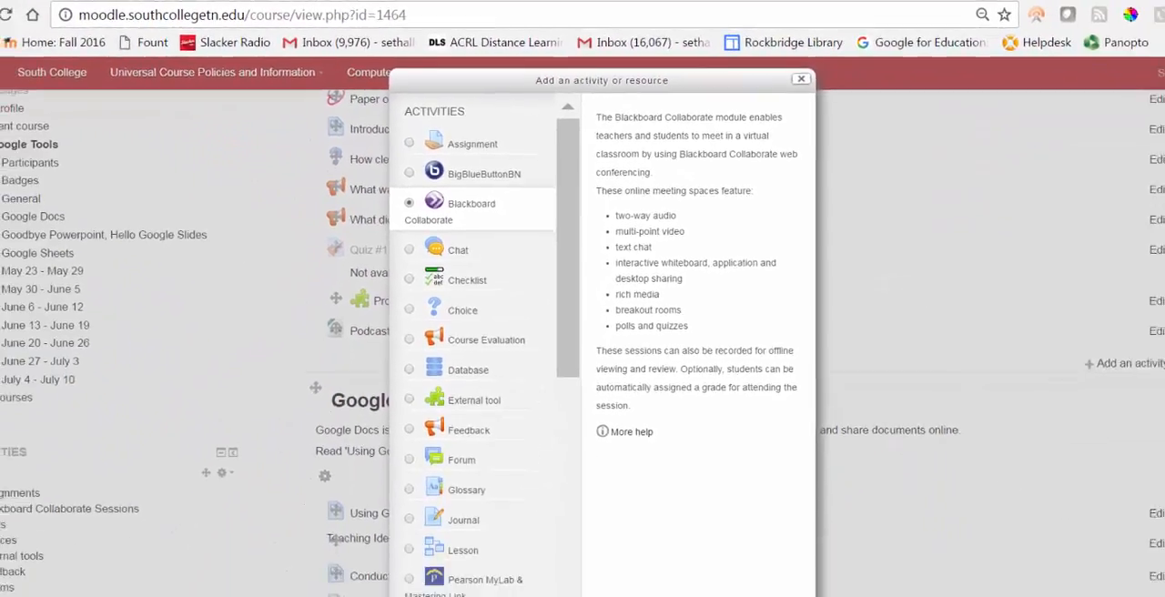
left_click(557, 579)
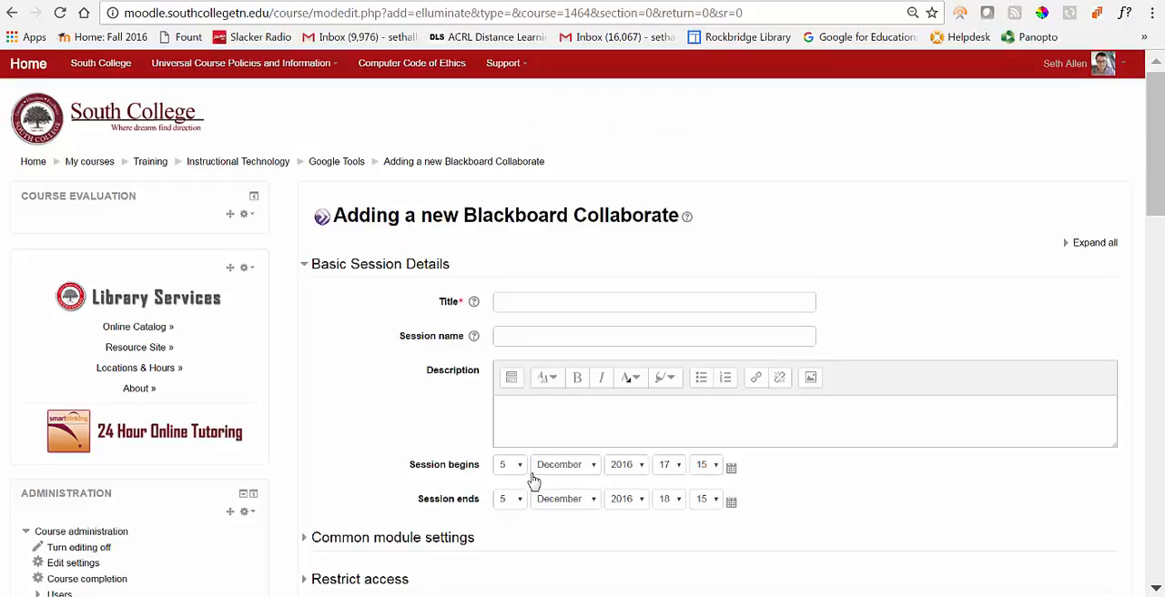
Step: Title the new Blackboard Collaborate session "Introduction to this Course"
scroll(656, 575, "down", 1)
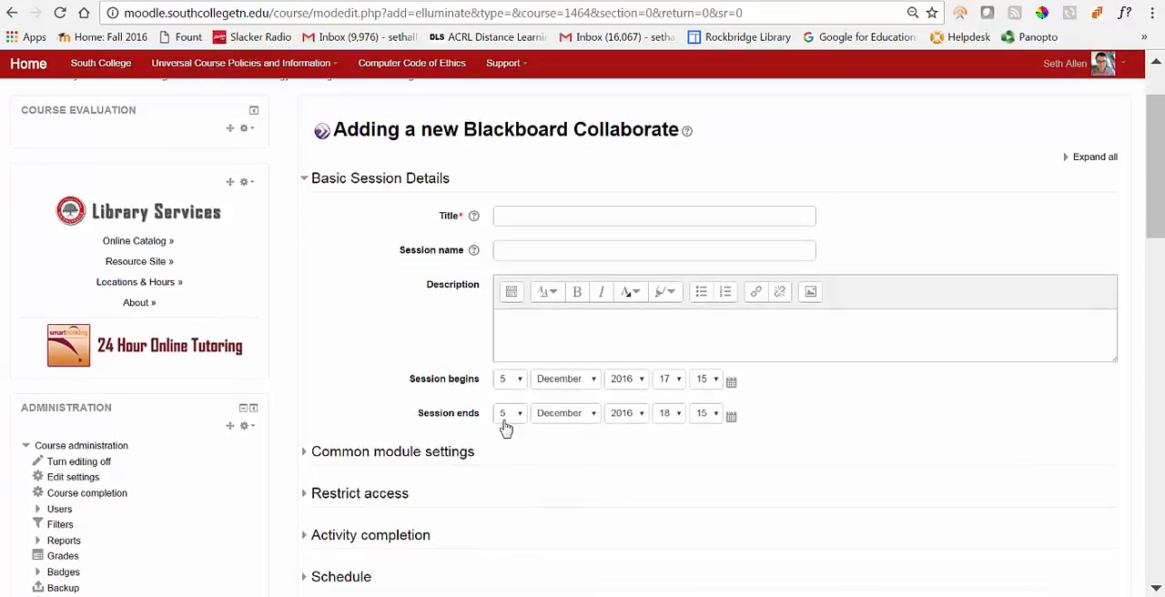
left_click(538, 217)
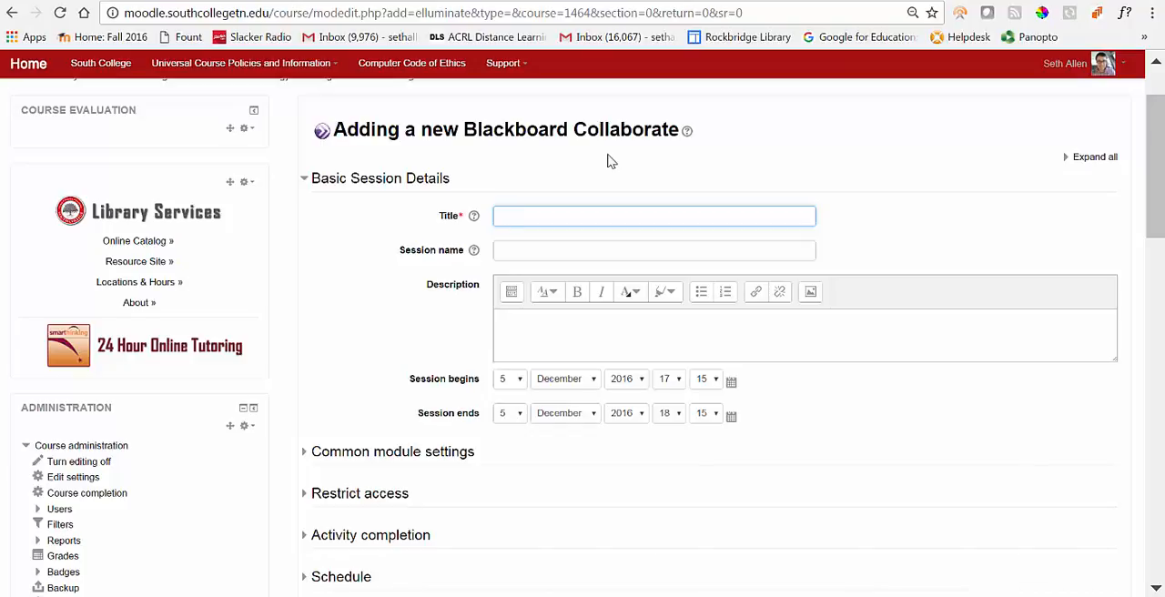
type("Introd")
key("BackSpace")
key("BackSpace")
key("BackSpace")
key("BackSpace")
key("BackSpace")
type("ntroduction to this Cou")
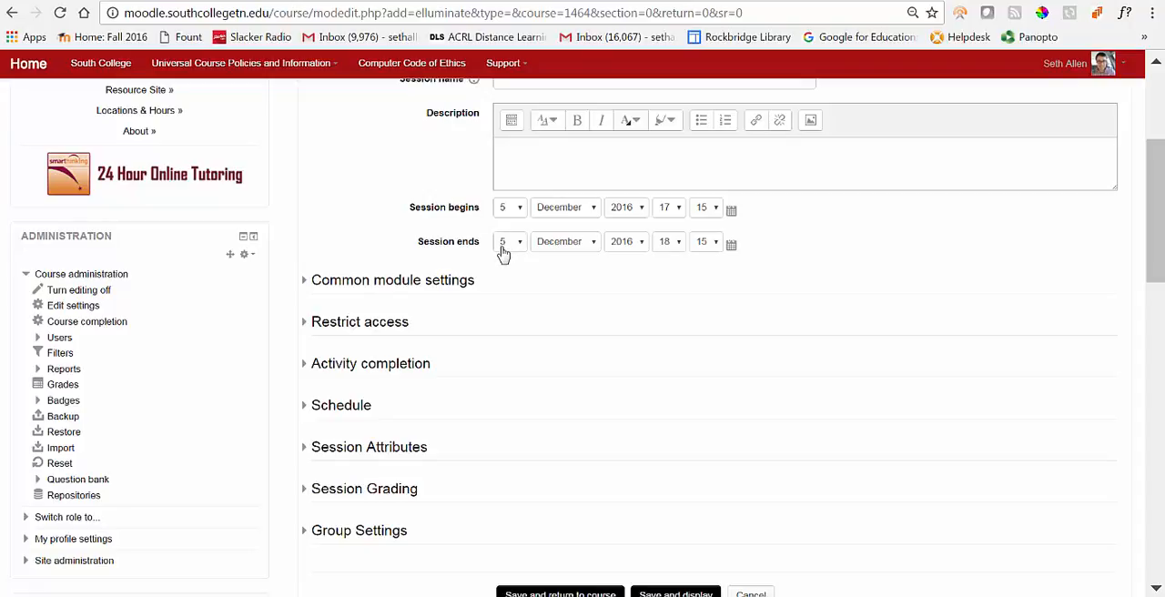
type("rse")
scroll(737, 319, "up", 3)
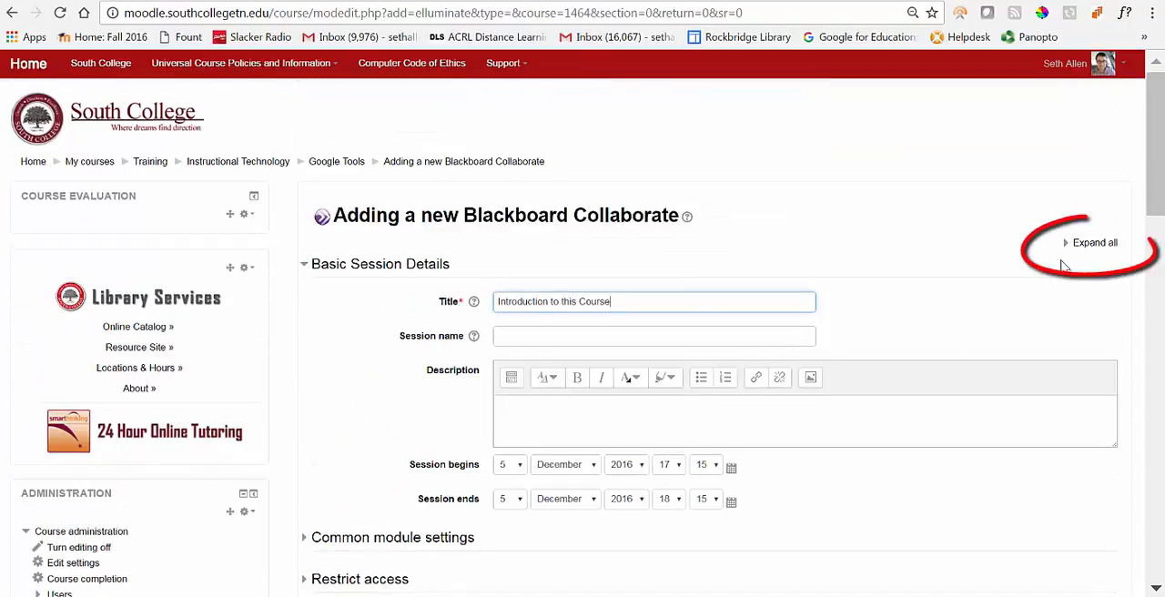
Step: Expand all settings sections and review the common module, access restriction and completion tracking options
left_click(1095, 246)
scroll(992, 314, "down", 4)
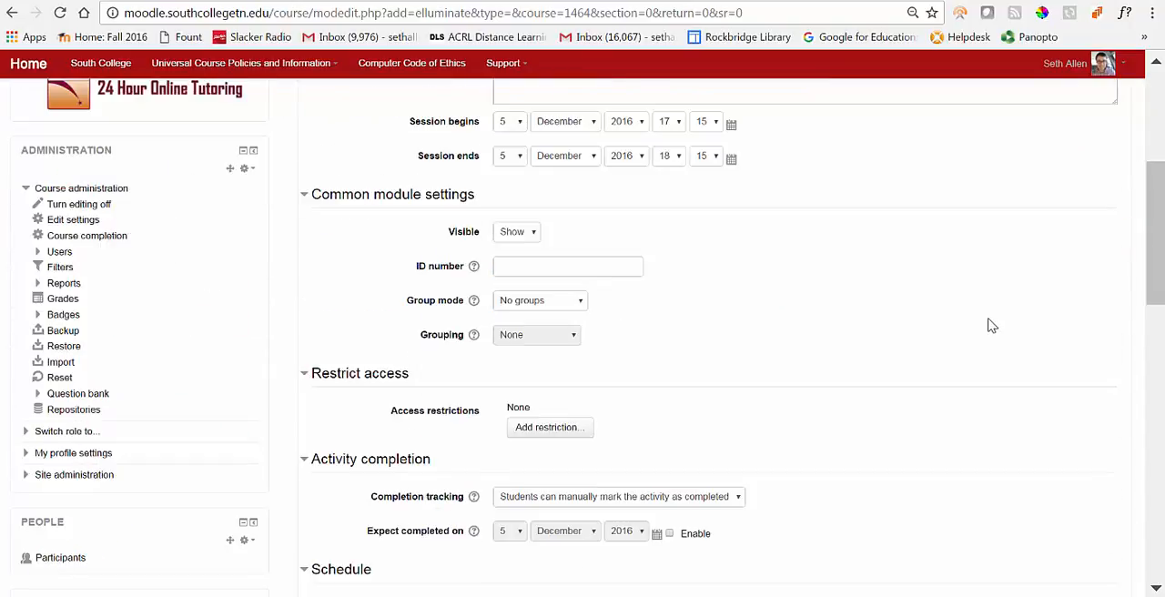
scroll(728, 278, "down", 1)
scroll(737, 283, "down", 3)
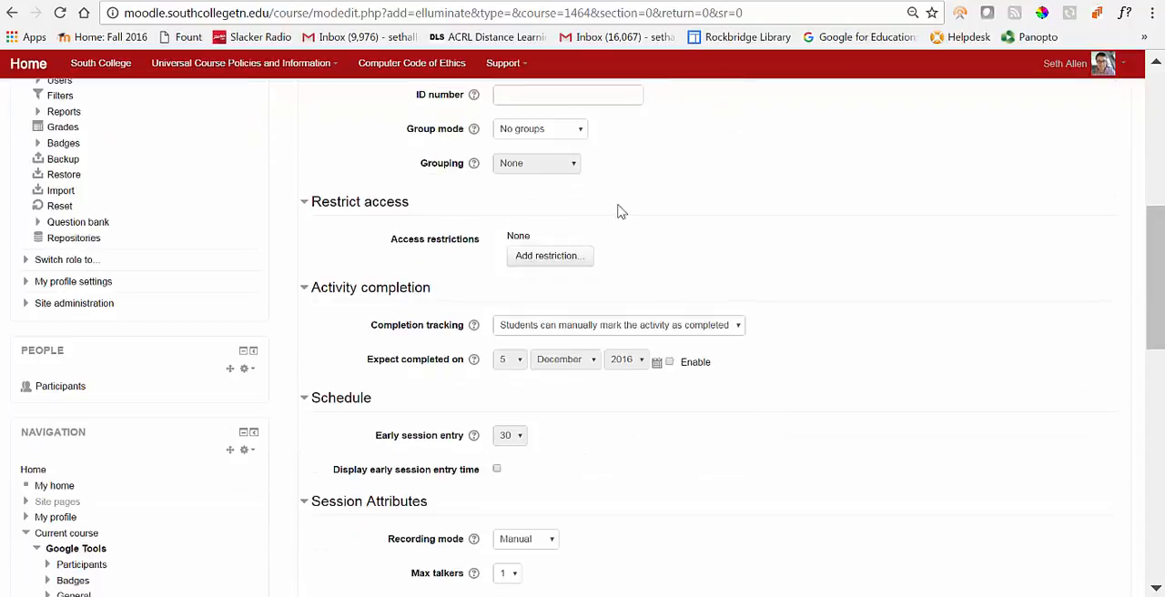
scroll(648, 207, "up", 3)
scroll(665, 310, "up", 1)
scroll(665, 309, "down", 2)
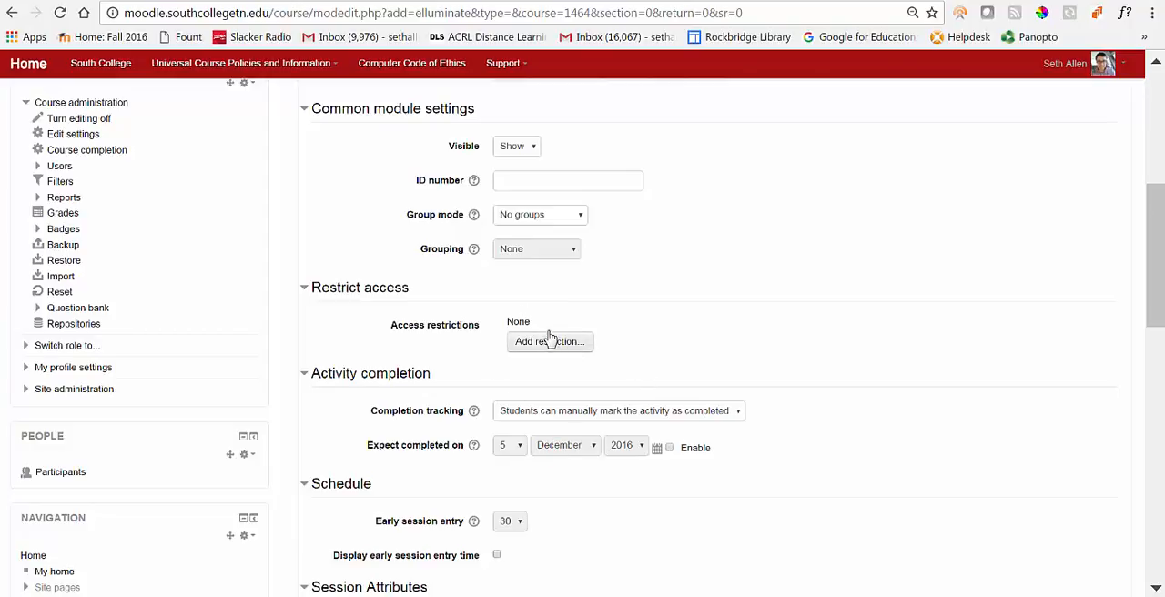
scroll(770, 398, "down", 1)
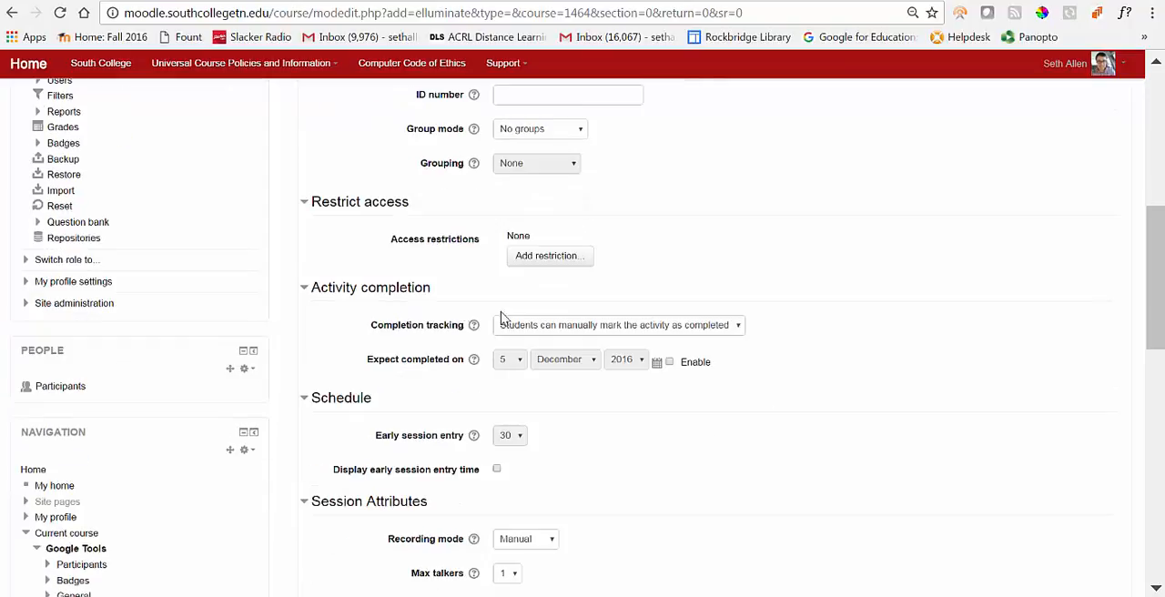
left_click(737, 325)
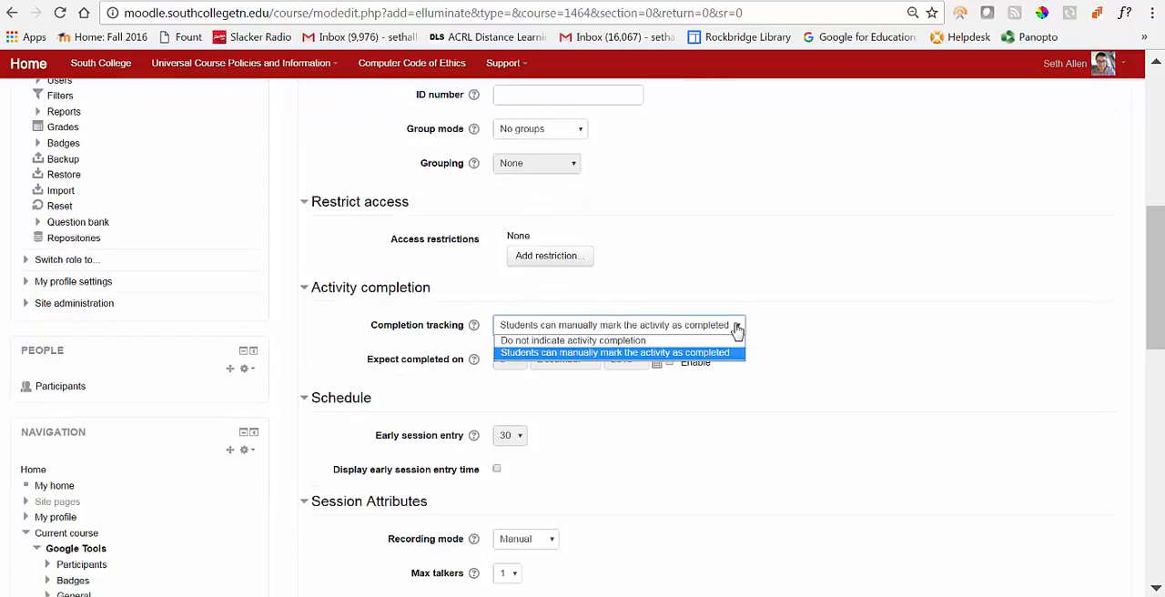
left_click(737, 326)
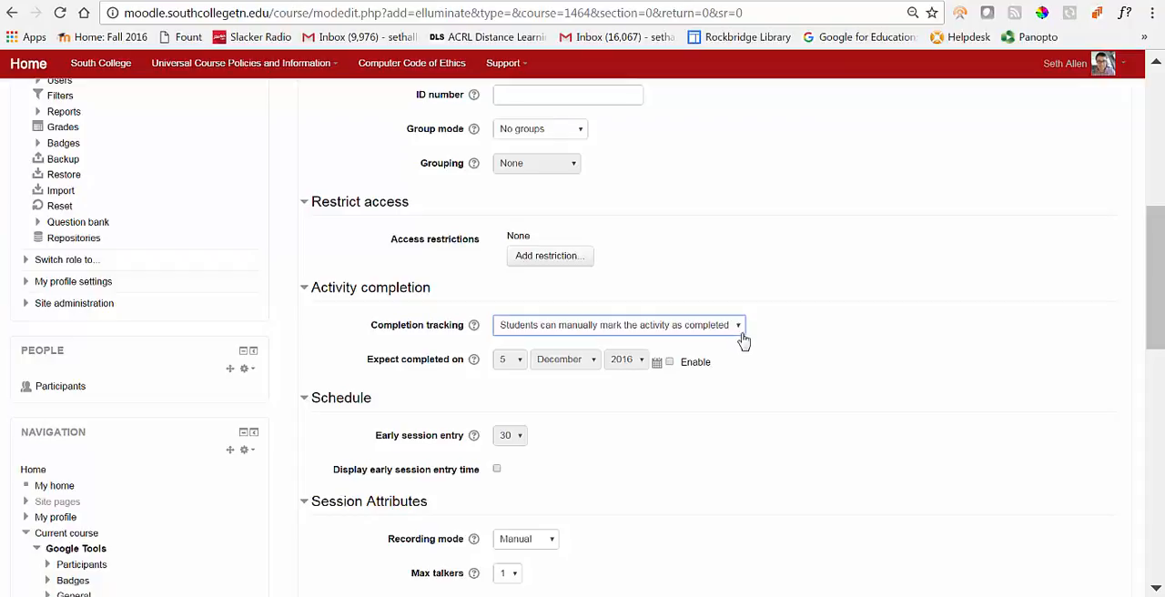
Step: Examine the session attributes, including the available choices for the maximum number of talkers
scroll(637, 310, "down", 3)
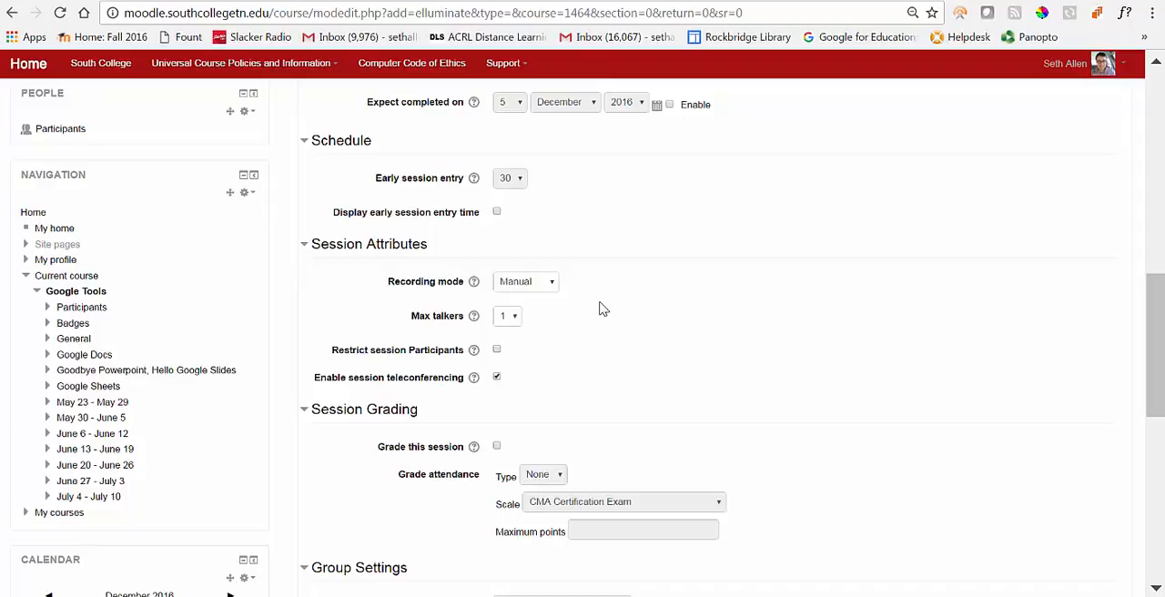
left_click(516, 325)
left_click(516, 330)
left_click(514, 320)
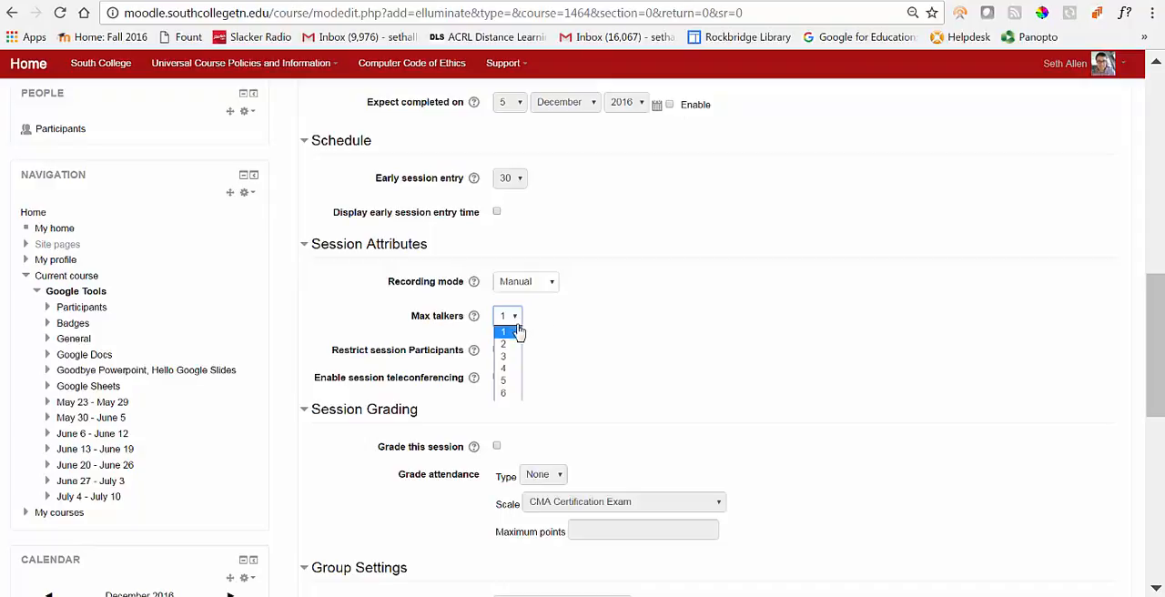
left_click(569, 338)
Step: Save the Blackboard Collaborate session and display its details page
scroll(571, 340, "down", 3)
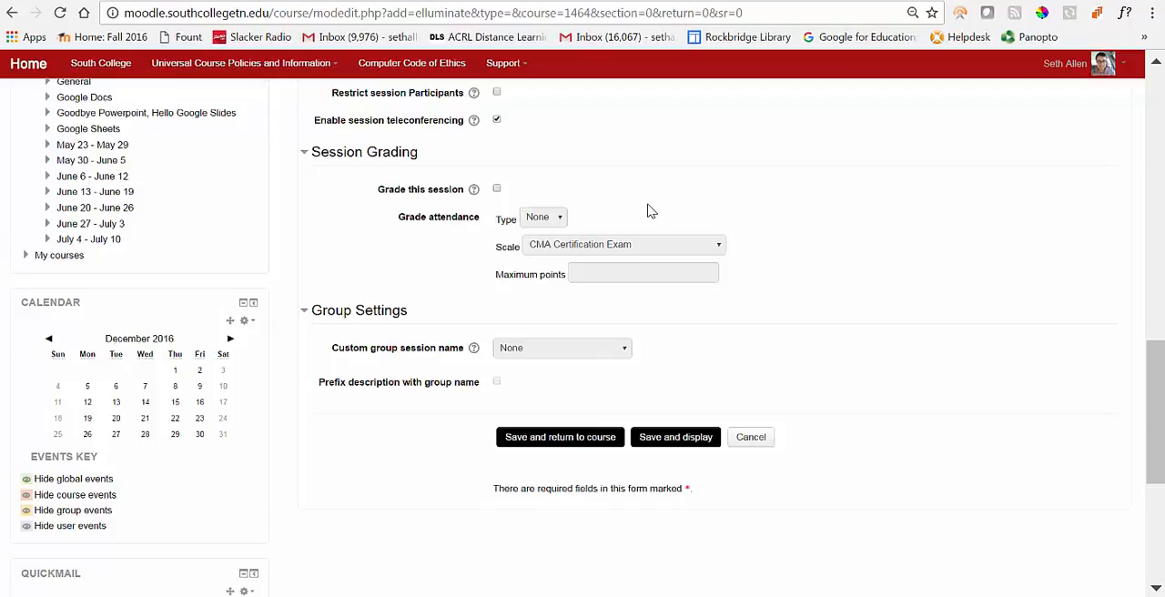
left_click(687, 440)
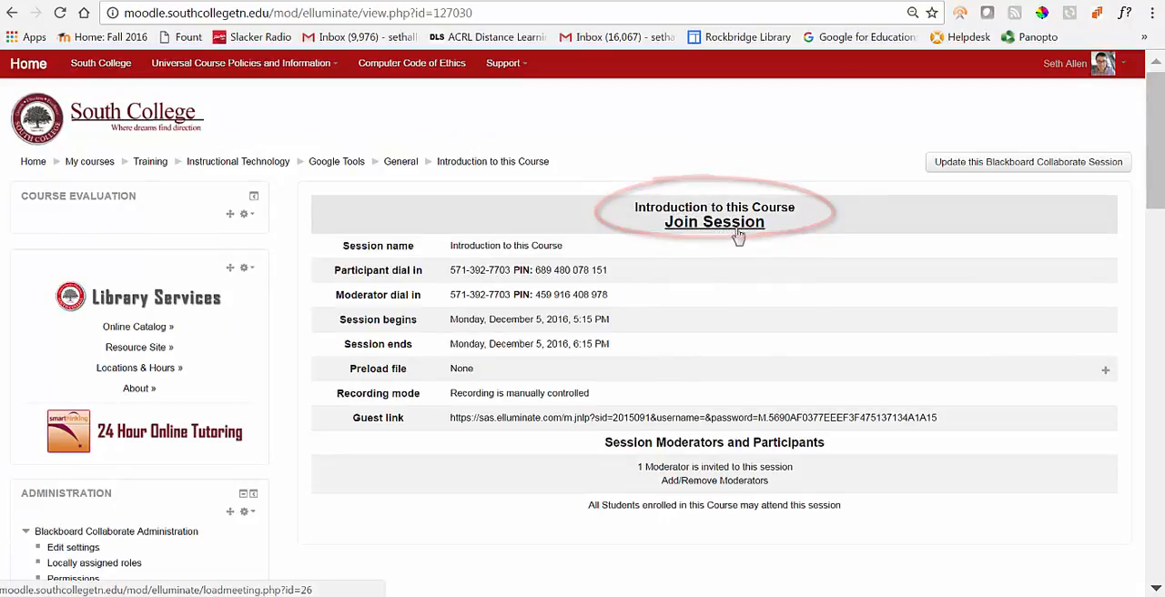
Step: Return to the Google Tools course page and open the Introduction to this Course session from there
left_click(339, 169)
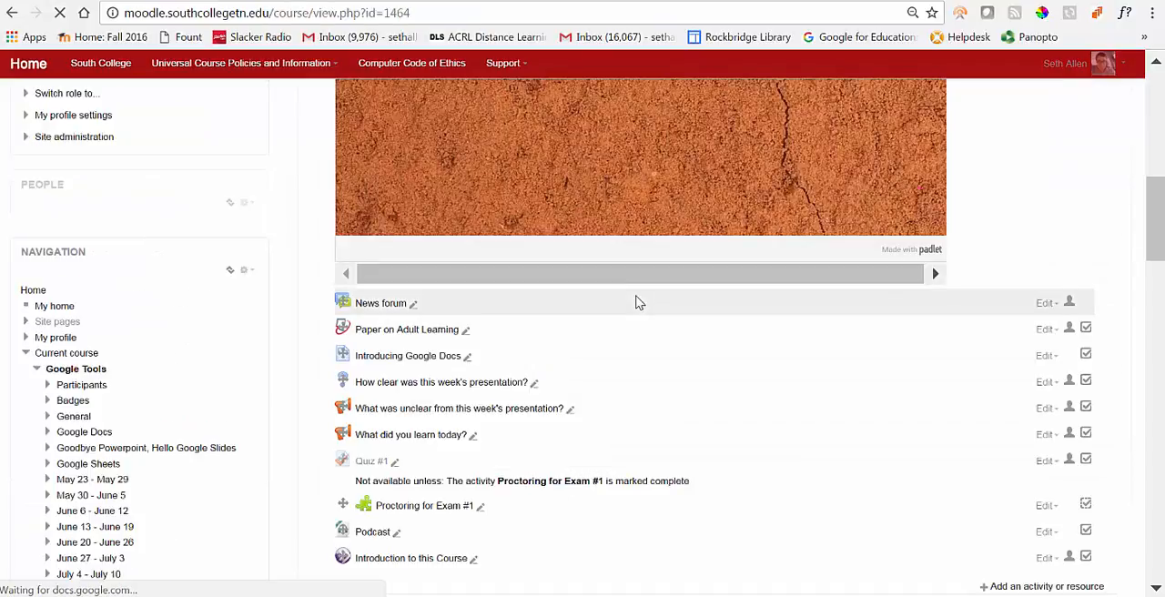
scroll(637, 302, "down", 2)
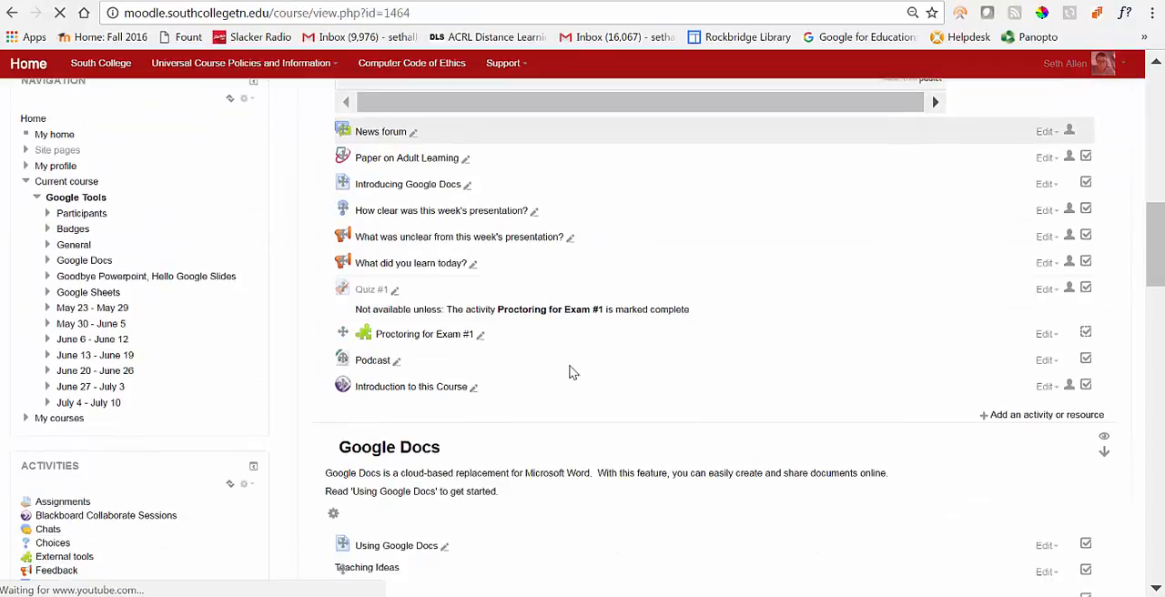
left_click(439, 391)
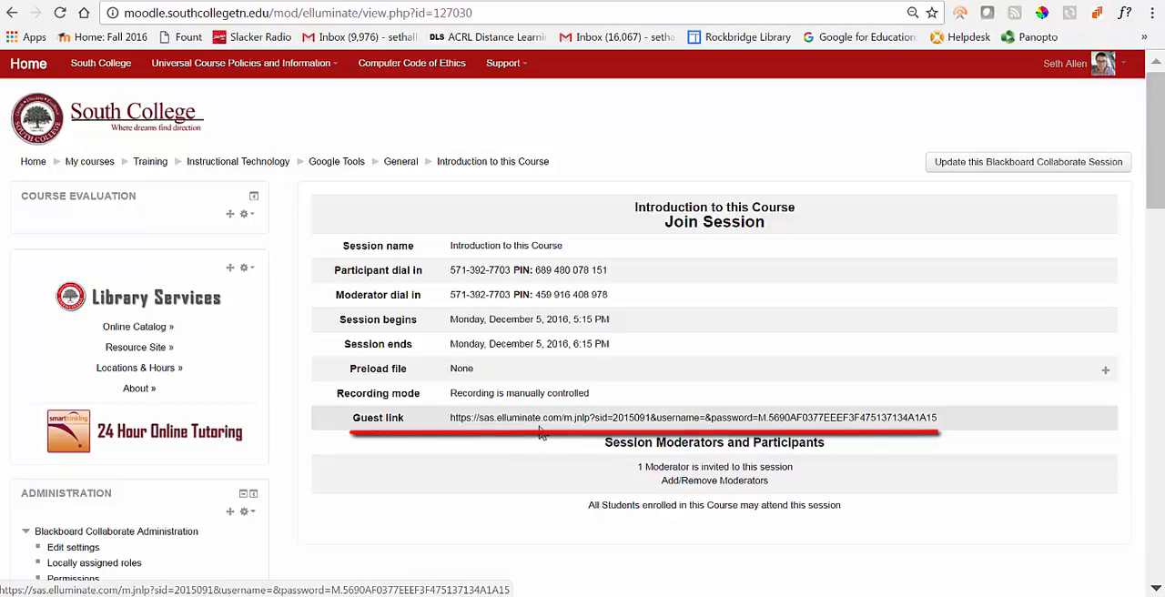
Step: Join the session by launching the downloaded meeting (4).collab file, allow the application to run, and dismiss the recording reminder without recording
left_click(707, 229)
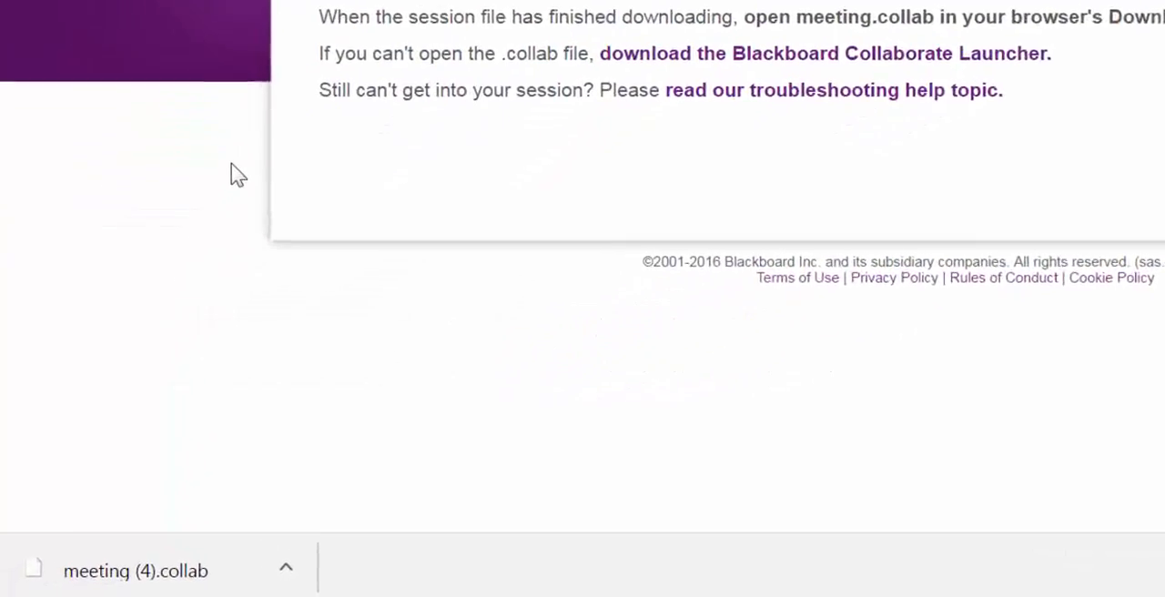
left_click(164, 582)
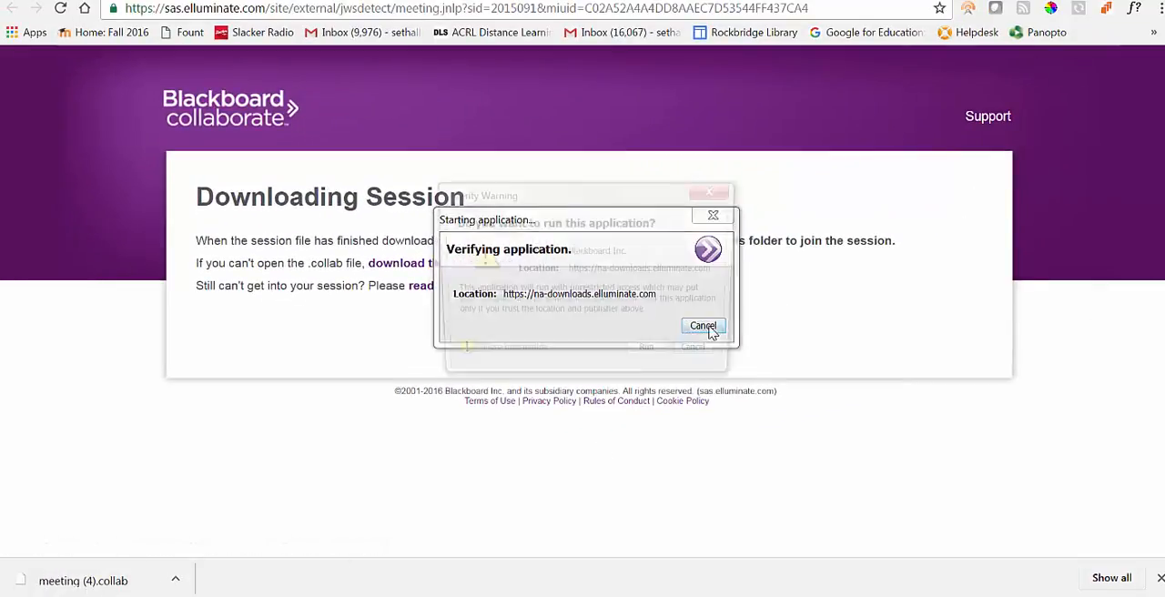
left_click(656, 357)
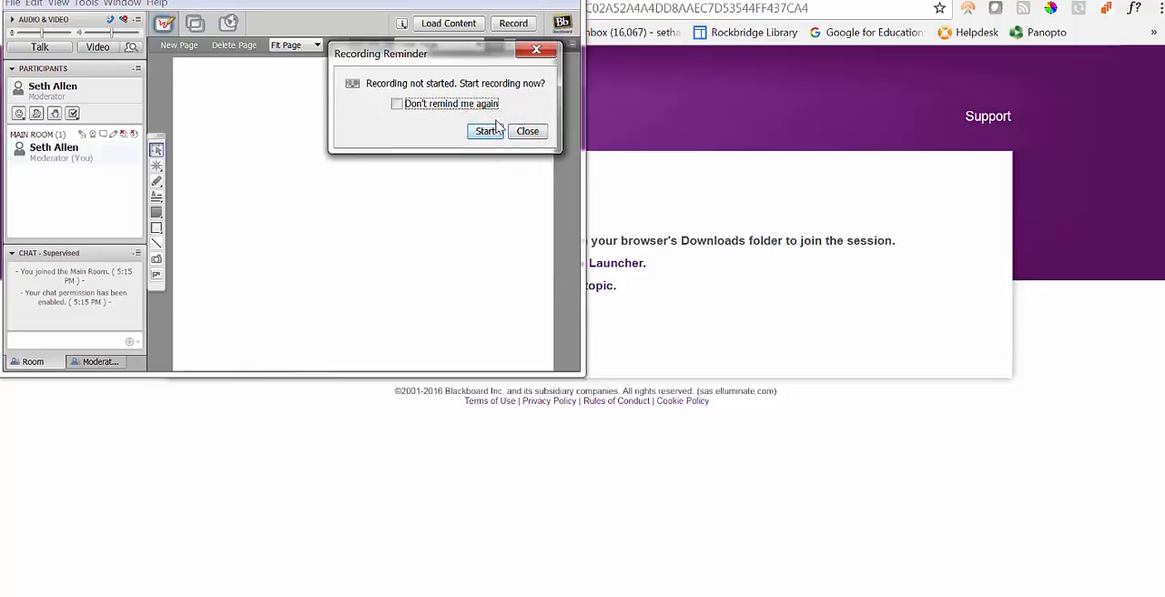
left_click(532, 134)
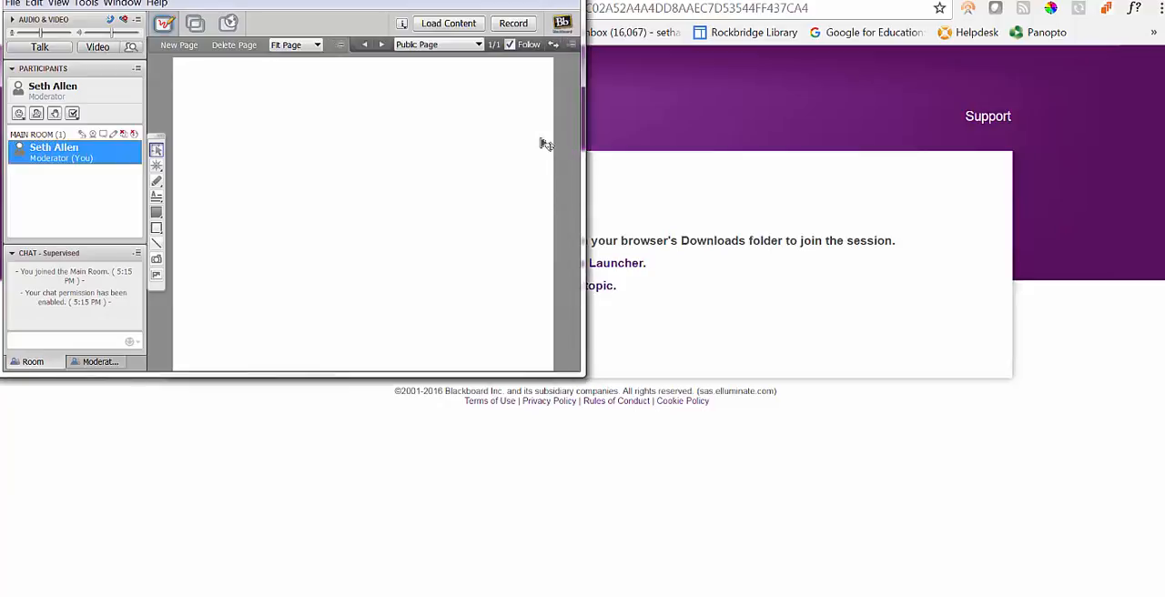